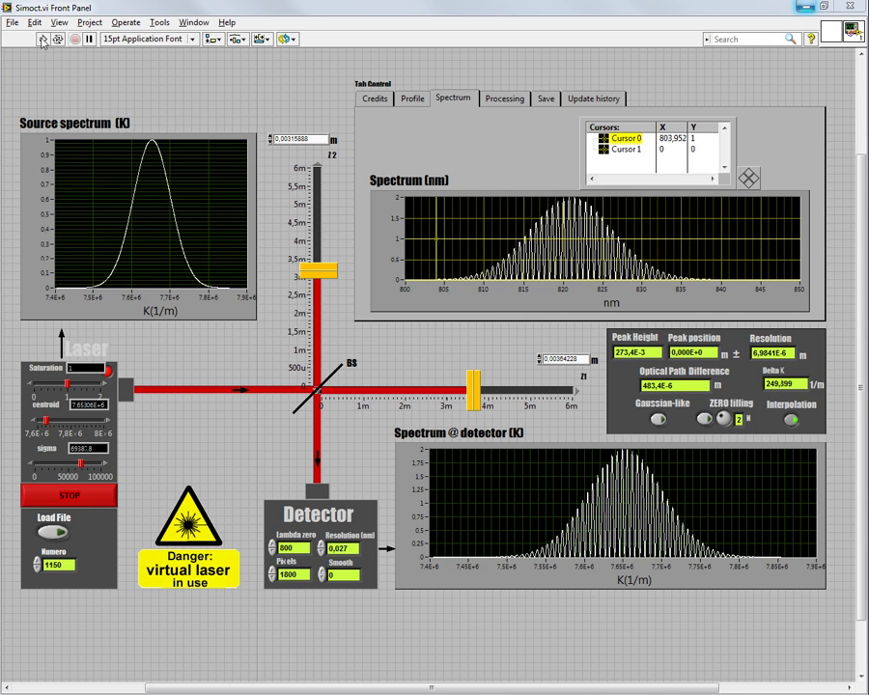
Start the Simoct simulation and drag the centroid and sigma sliders lower.
{"action": "left_click", "coordinate": [42, 40]}
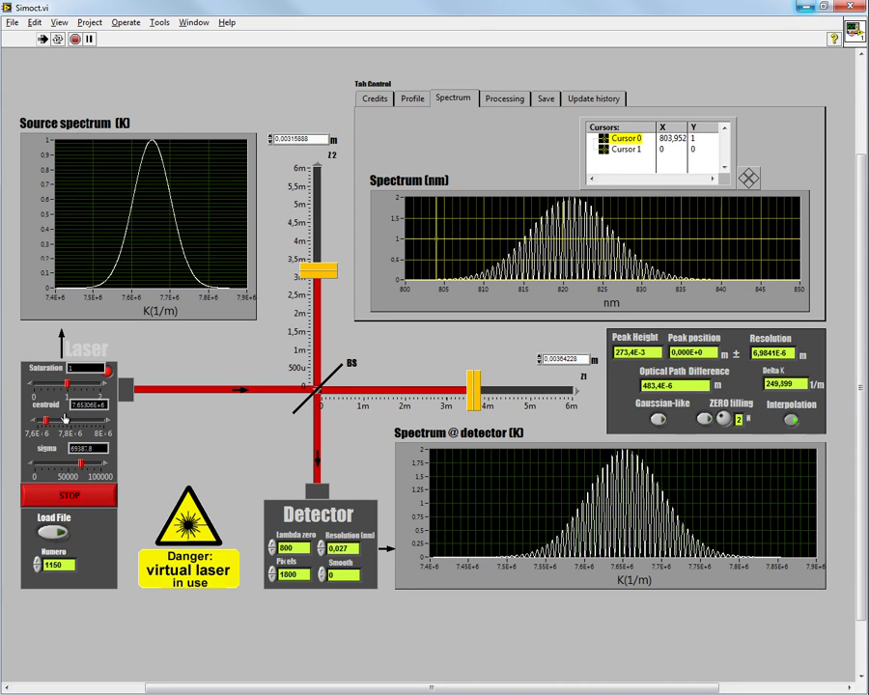
{"action": "left_click_drag", "start_coordinate": [46, 423], "coordinate": [42, 424]}
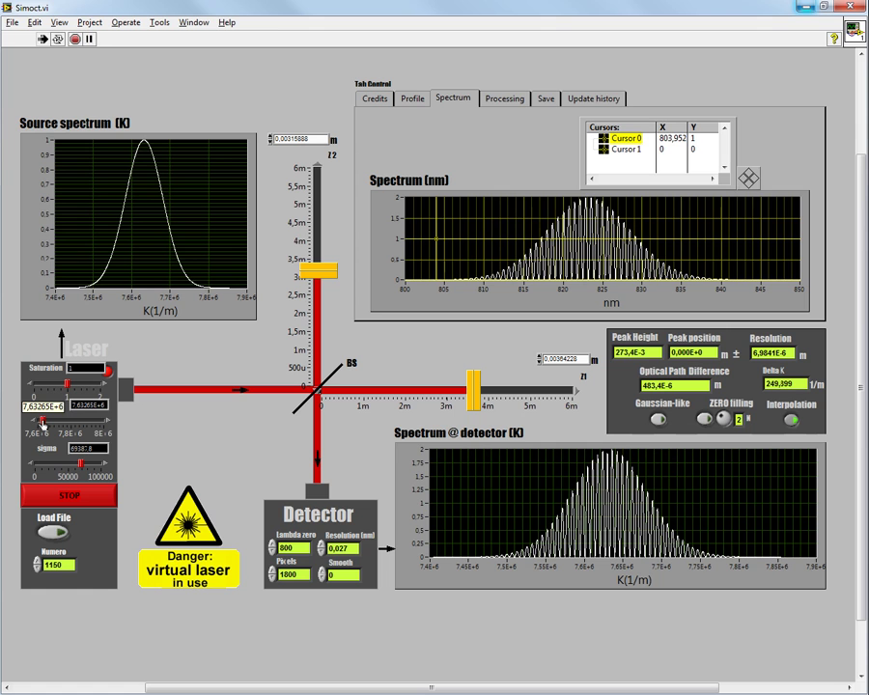
{"action": "left_click_drag", "start_coordinate": [81, 464], "coordinate": [74, 466]}
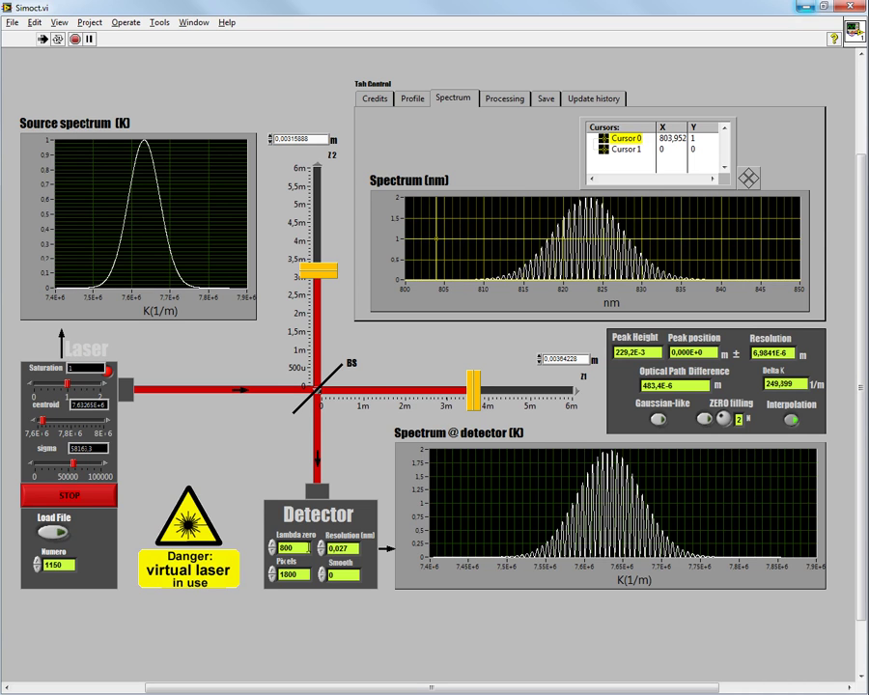
Check the detector Lambda zero and Pixels fields, then move Z1 out toward 3.8 mm.
{"action": "double_click", "coordinate": [281, 547]}
{"action": "left_click", "coordinate": [290, 547]}
{"action": "left_click", "coordinate": [353, 548]}
{"action": "double_click", "coordinate": [294, 574]}
{"action": "mouse_move", "coordinate": [473, 390]}
{"action": "left_mouse_down"}
{"action": "mouse_move", "coordinate": [485, 402]}
{"action": "mouse_move", "coordinate": [446, 401]}
{"action": "mouse_move", "coordinate": [469, 400]}
{"action": "left_mouse_up"}
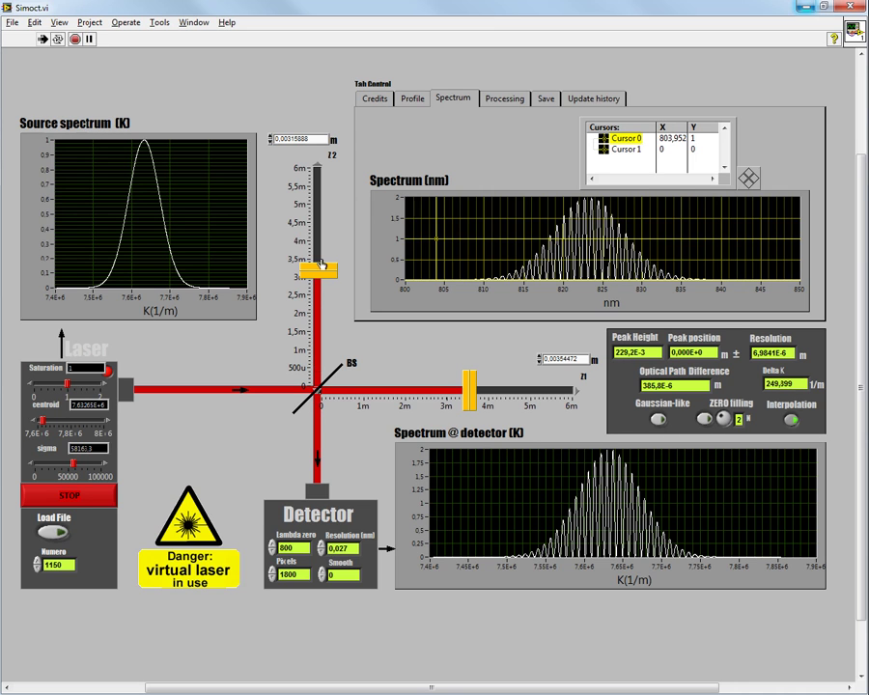
Raise Z2 toward 4.5 mm, then settle it near 3.5 mm for a 438 µm path difference.
{"action": "mouse_move", "coordinate": [319, 271]}
{"action": "left_mouse_down"}
{"action": "mouse_move", "coordinate": [318, 255]}
{"action": "mouse_move", "coordinate": [319, 290]}
{"action": "mouse_move", "coordinate": [318, 222]}
{"action": "left_mouse_up"}
{"action": "mouse_move", "coordinate": [469, 391]}
{"action": "left_mouse_down"}
{"action": "mouse_move", "coordinate": [444, 394]}
{"action": "mouse_move", "coordinate": [510, 392]}
{"action": "mouse_move", "coordinate": [450, 393]}
{"action": "left_mouse_up"}
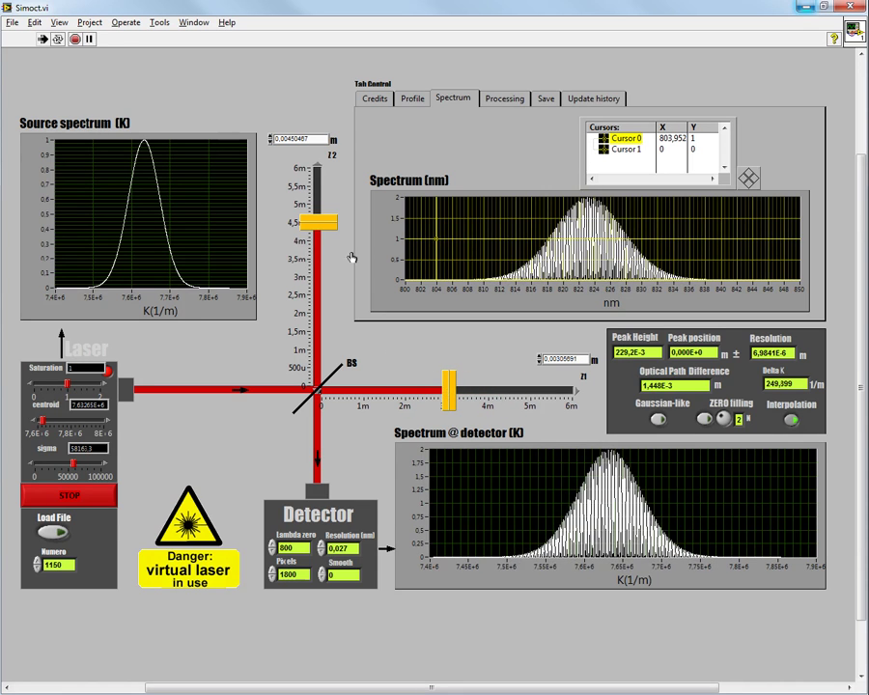
{"action": "mouse_move", "coordinate": [328, 223]}
{"action": "left_mouse_down"}
{"action": "mouse_move", "coordinate": [331, 280]}
{"action": "mouse_move", "coordinate": [334, 264]}
{"action": "left_mouse_up"}
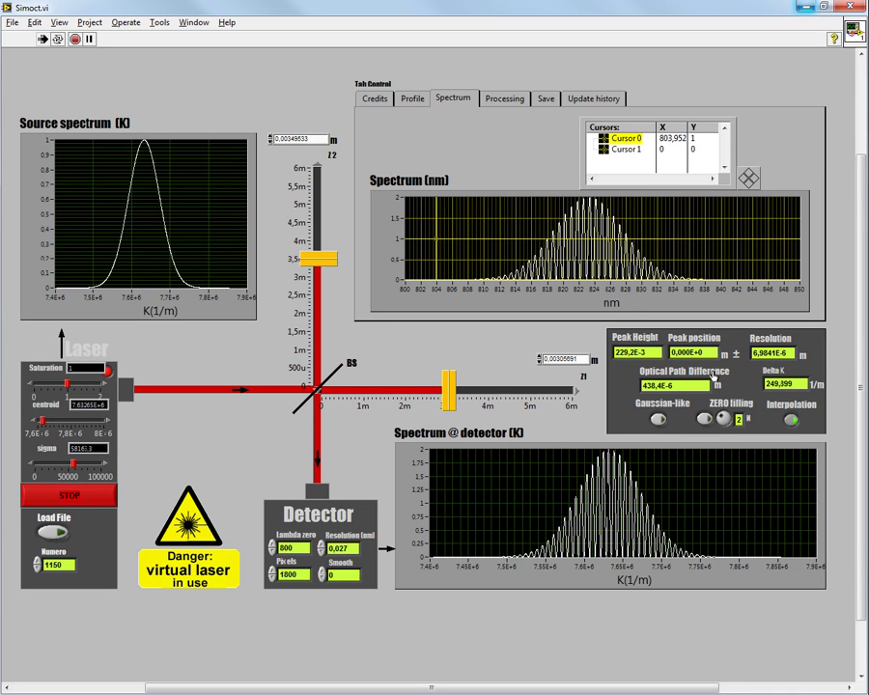
Show the Profile plot and set Z1 near 4.9 mm, giving a 1.448 mm path difference.
{"action": "left_click", "coordinate": [399, 100]}
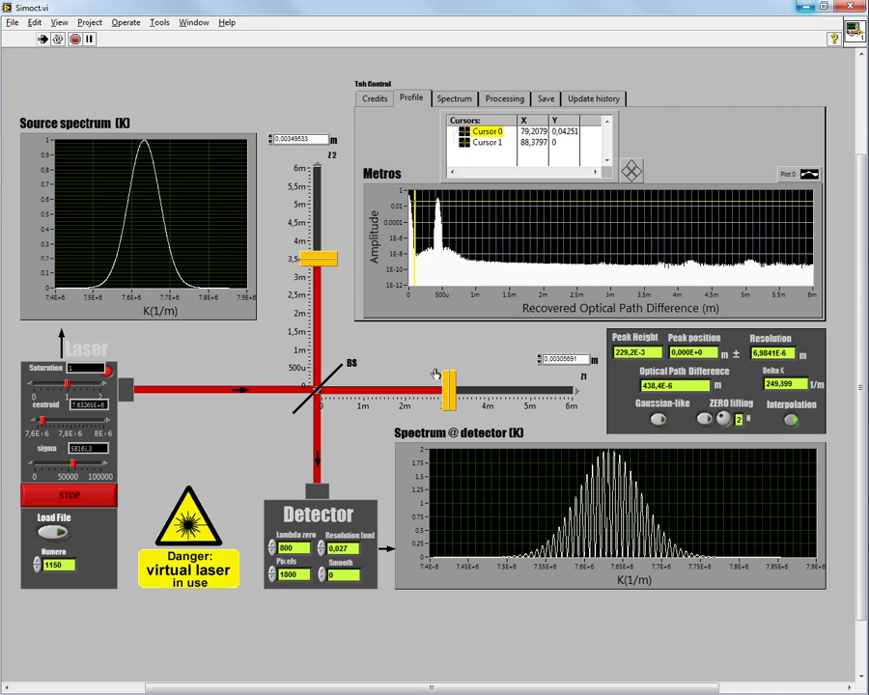
{"action": "left_click_drag", "start_coordinate": [450, 391], "coordinate": [529, 396]}
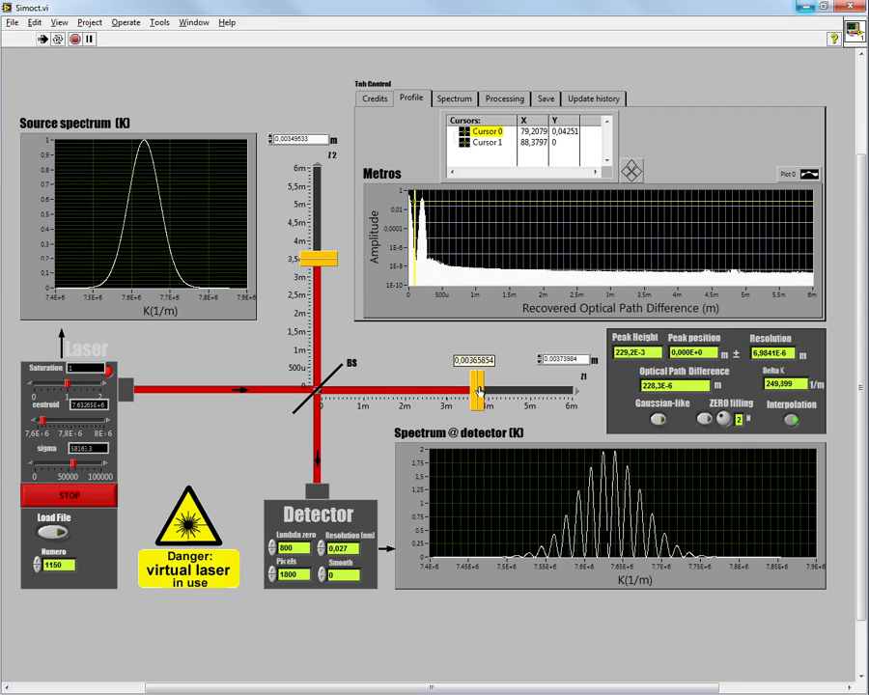
{"action": "left_click_drag", "start_coordinate": [529, 396], "coordinate": [537, 391]}
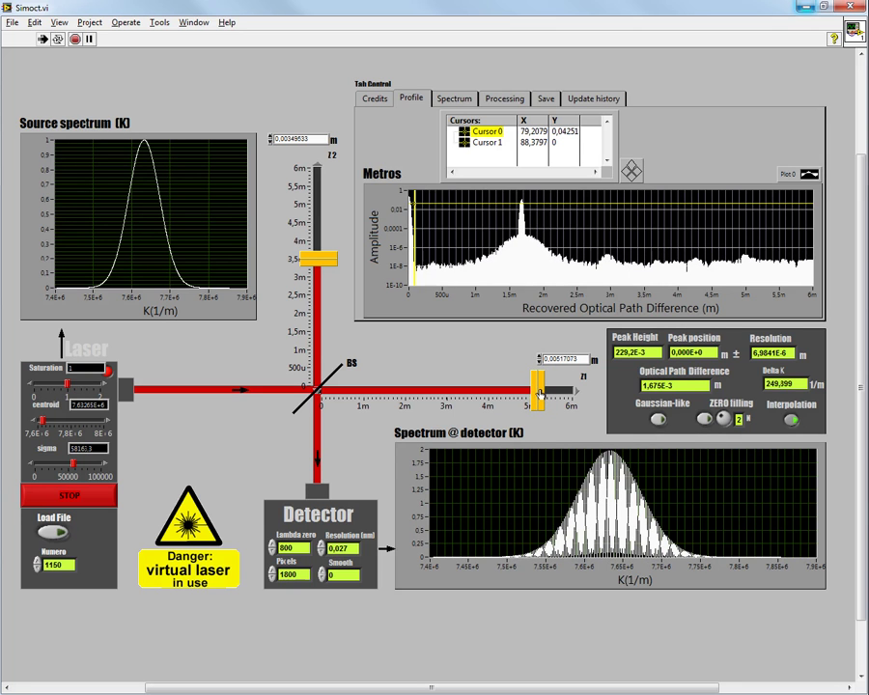
{"action": "left_click_drag", "start_coordinate": [539, 393], "coordinate": [534, 399]}
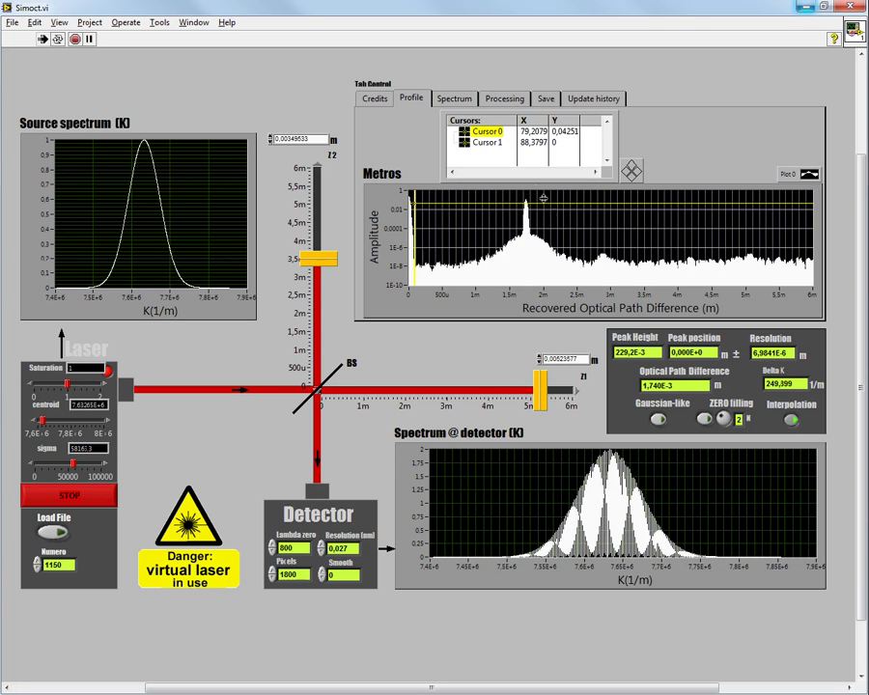
{"action": "left_click_drag", "start_coordinate": [538, 388], "coordinate": [527, 386]}
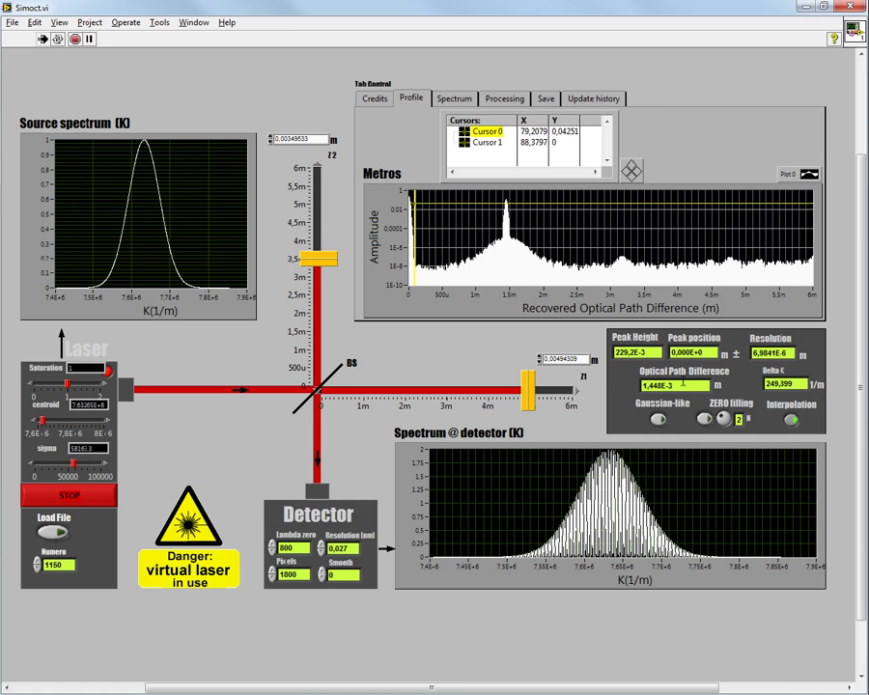
{"action": "left_click_drag", "start_coordinate": [673, 384], "coordinate": [632, 383]}
{"action": "left_click_drag", "start_coordinate": [783, 352], "coordinate": [754, 352]}
{"action": "left_click_drag", "start_coordinate": [795, 383], "coordinate": [768, 384]}
{"action": "left_click", "coordinate": [769, 383]}
{"action": "left_click_drag", "start_coordinate": [768, 383], "coordinate": [794, 384]}
{"action": "left_click", "coordinate": [770, 383]}
{"action": "double_click", "coordinate": [794, 383]}
{"action": "left_click", "coordinate": [792, 427]}
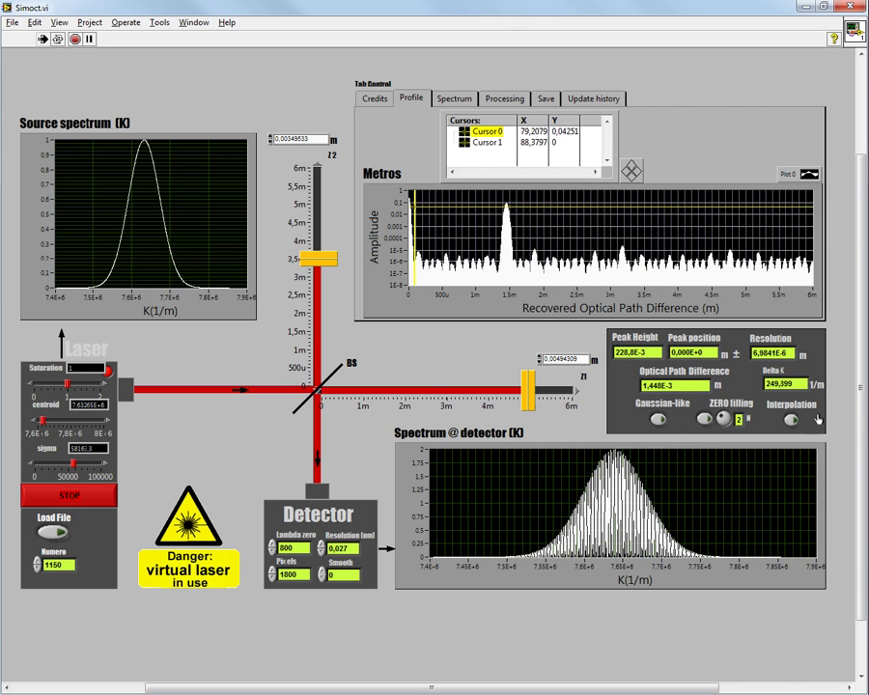
{"action": "left_click", "coordinate": [792, 422]}
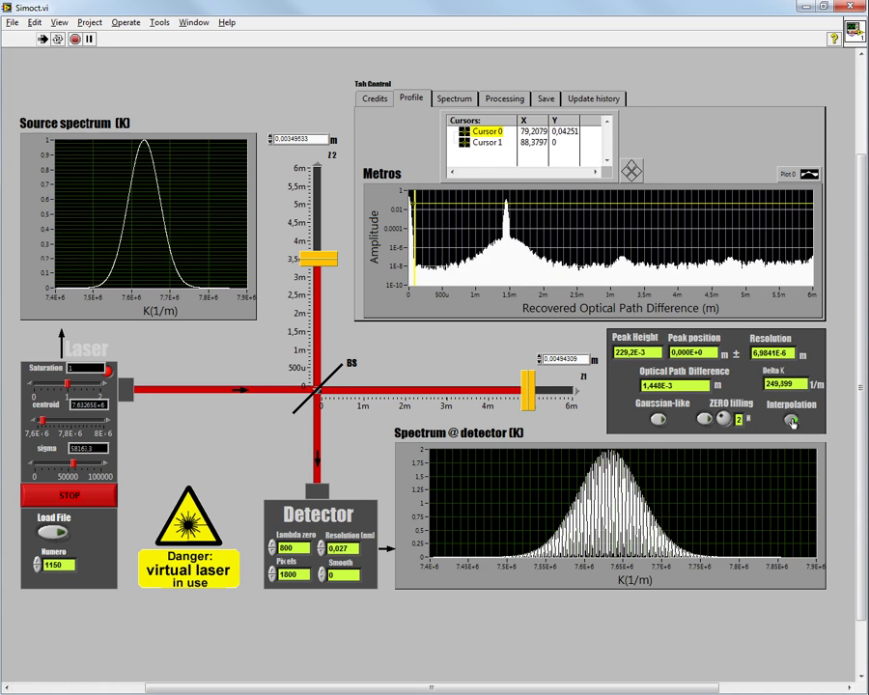
Toggle interpolation off and on, set Z1 to 4.24 mm and narrow sigma to 56122,4.
{"action": "left_click", "coordinate": [791, 422]}
{"action": "left_click", "coordinate": [791, 422]}
{"action": "left_click_drag", "start_coordinate": [528, 391], "coordinate": [499, 399]}
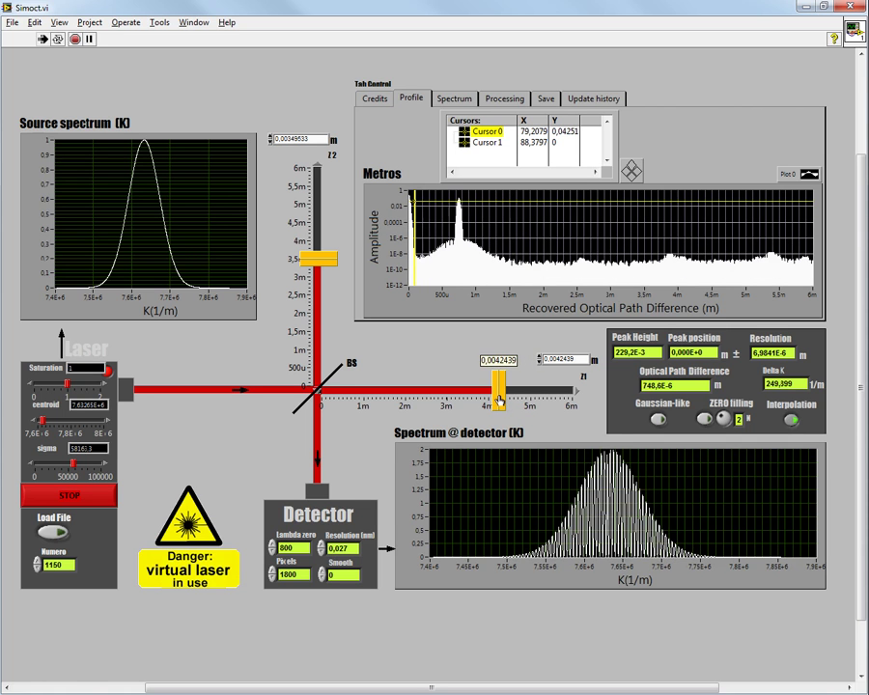
{"action": "left_click_drag", "start_coordinate": [73, 464], "coordinate": [72, 465]}
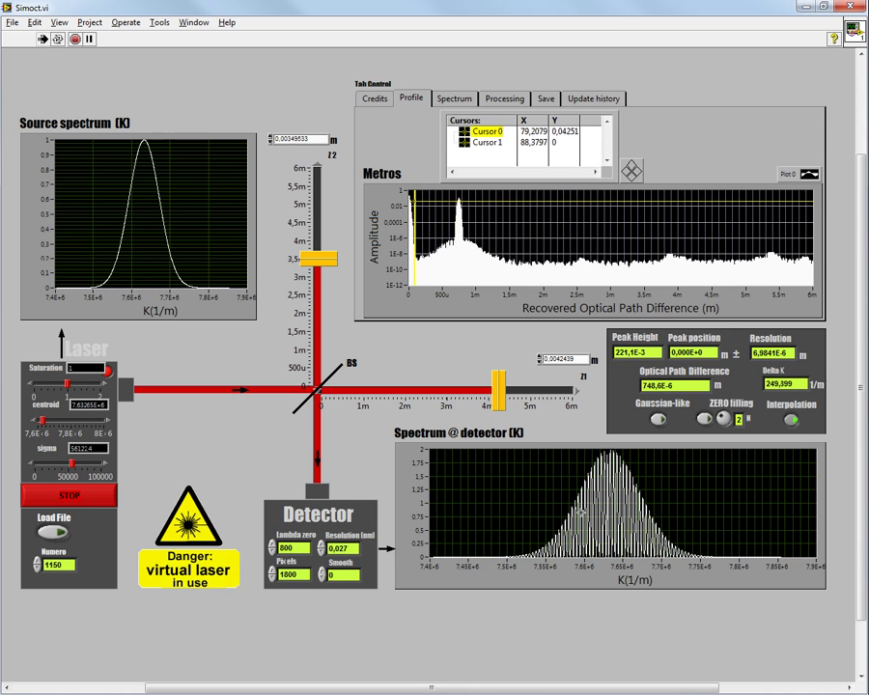
Turn on Gaussian-like processing so the peak sits near 747 µm.
{"action": "left_click", "coordinate": [664, 418]}
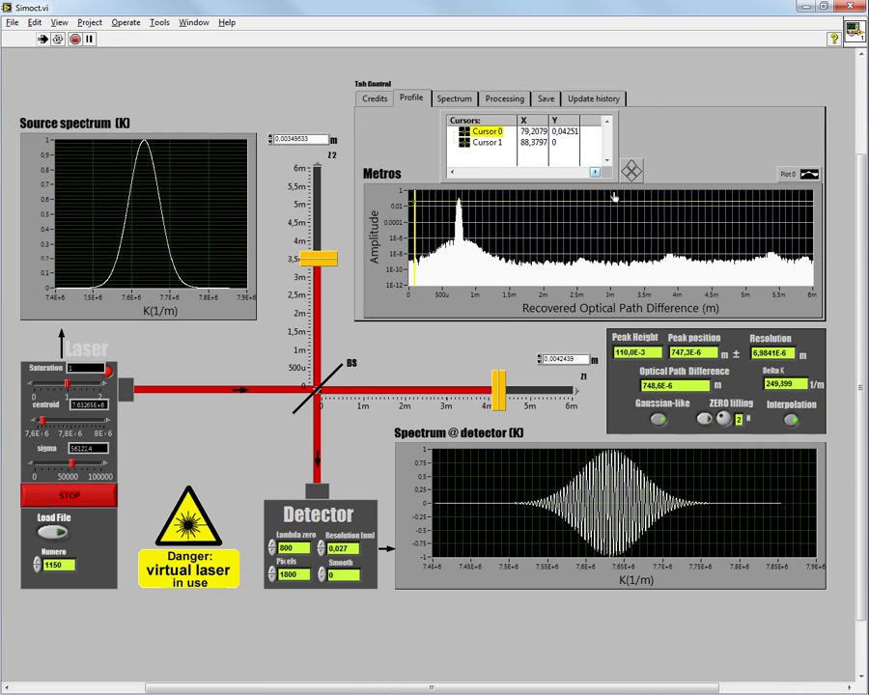
Set zero filling to 1 and turn profile interpolation off.
{"action": "left_click", "coordinate": [711, 423]}
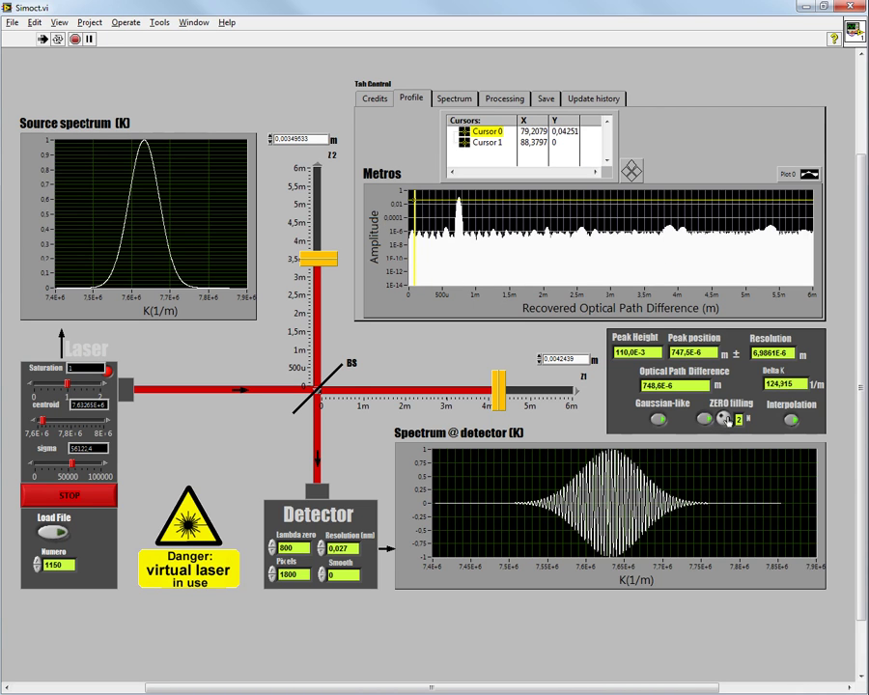
{"action": "left_click", "coordinate": [723, 421]}
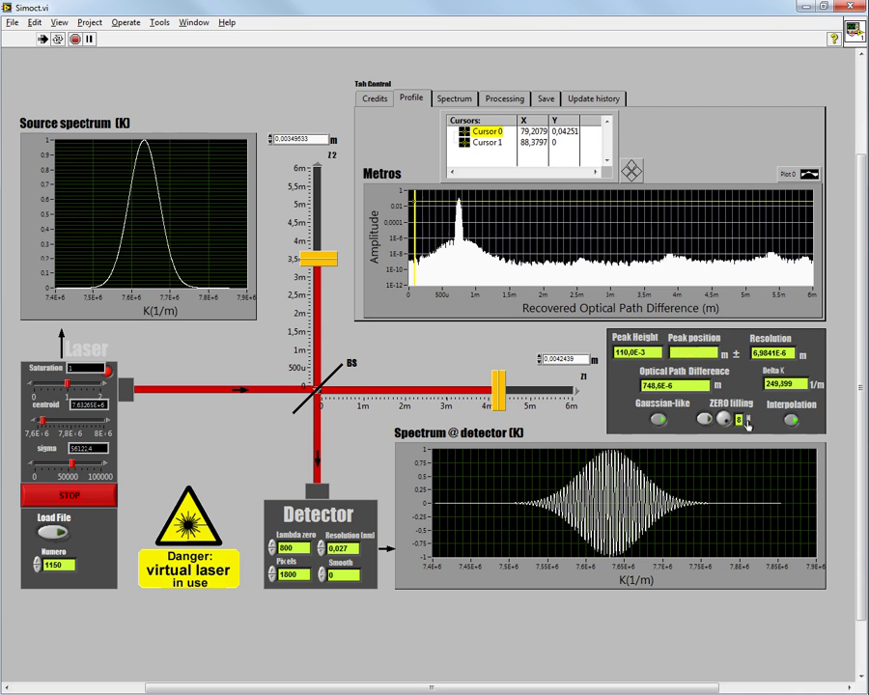
{"action": "left_click_drag", "start_coordinate": [723, 422], "coordinate": [704, 422]}
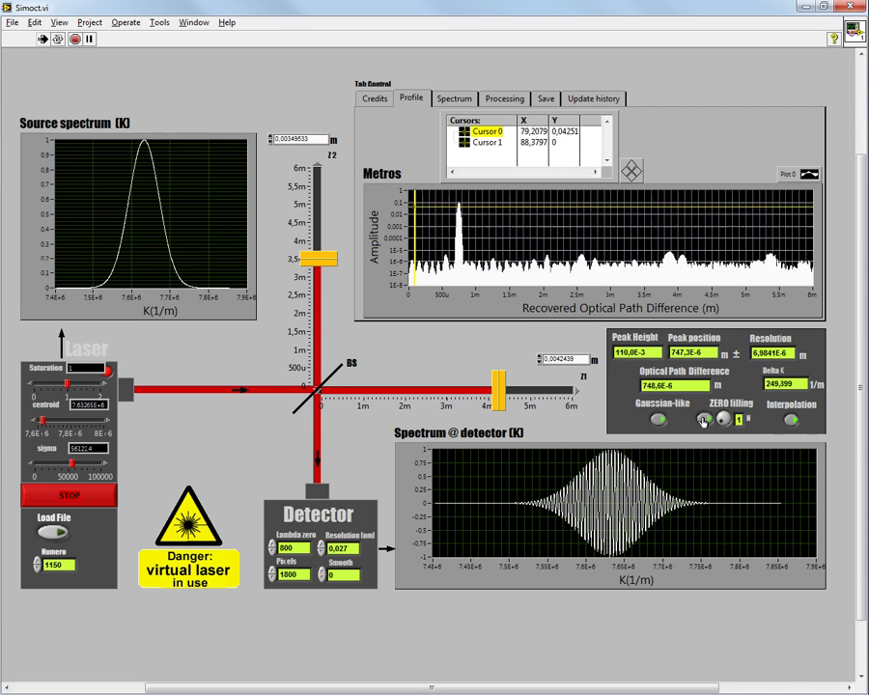
{"action": "left_click", "coordinate": [790, 421]}
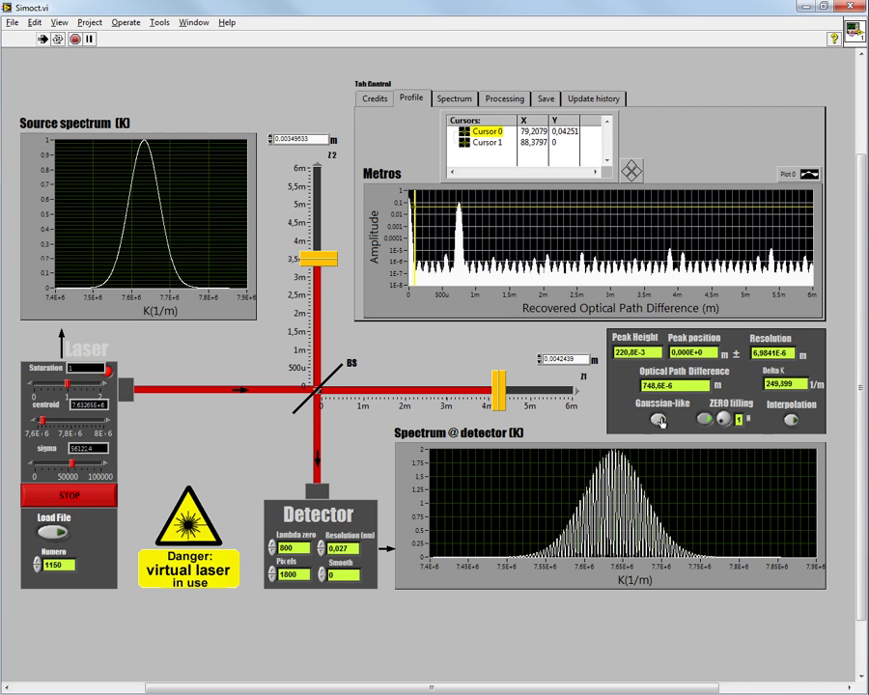
Move Z1 to about 3.6 mm and bring up the depth profile plot's options menu.
{"action": "left_click_drag", "start_coordinate": [498, 389], "coordinate": [529, 412]}
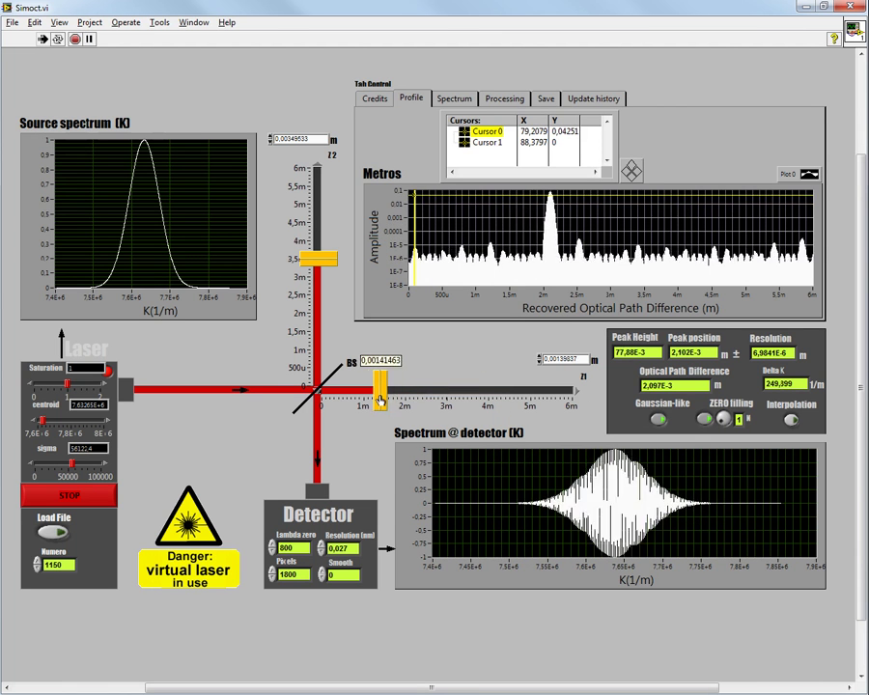
{"action": "left_click_drag", "start_coordinate": [529, 412], "coordinate": [471, 412]}
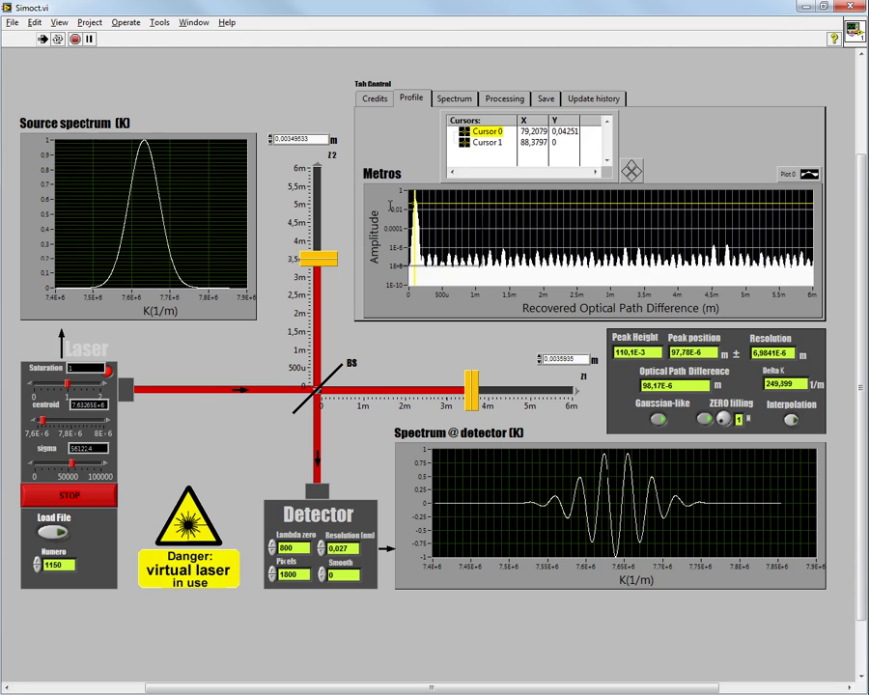
{"action": "right_click", "coordinate": [390, 204]}
Dismiss the plot menu, show the Spectrum view and move Z1 out to 4 mm.
{"action": "left_click", "coordinate": [413, 258]}
{"action": "left_click", "coordinate": [450, 99]}
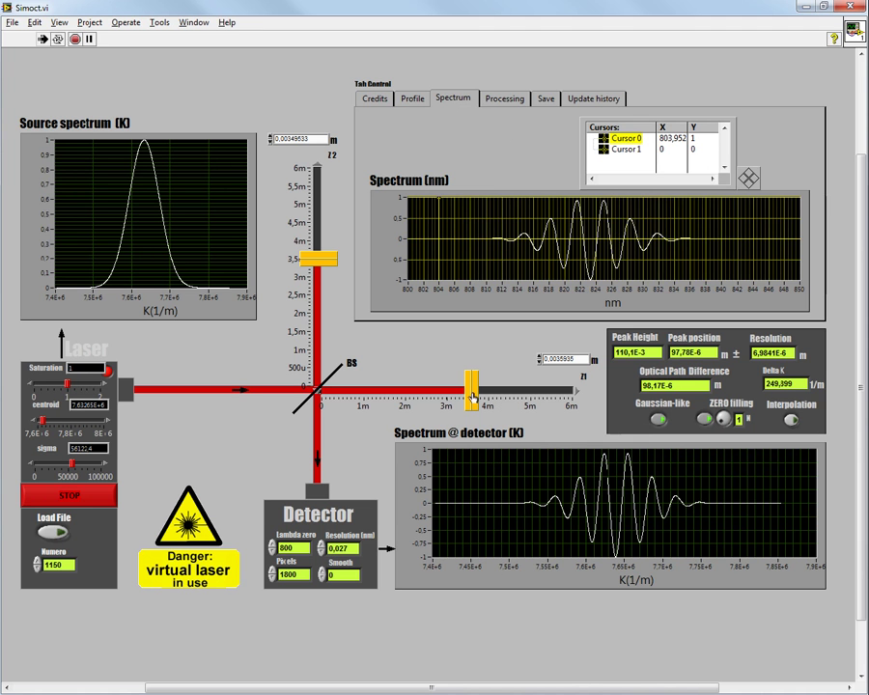
{"action": "left_click_drag", "start_coordinate": [471, 382], "coordinate": [491, 372]}
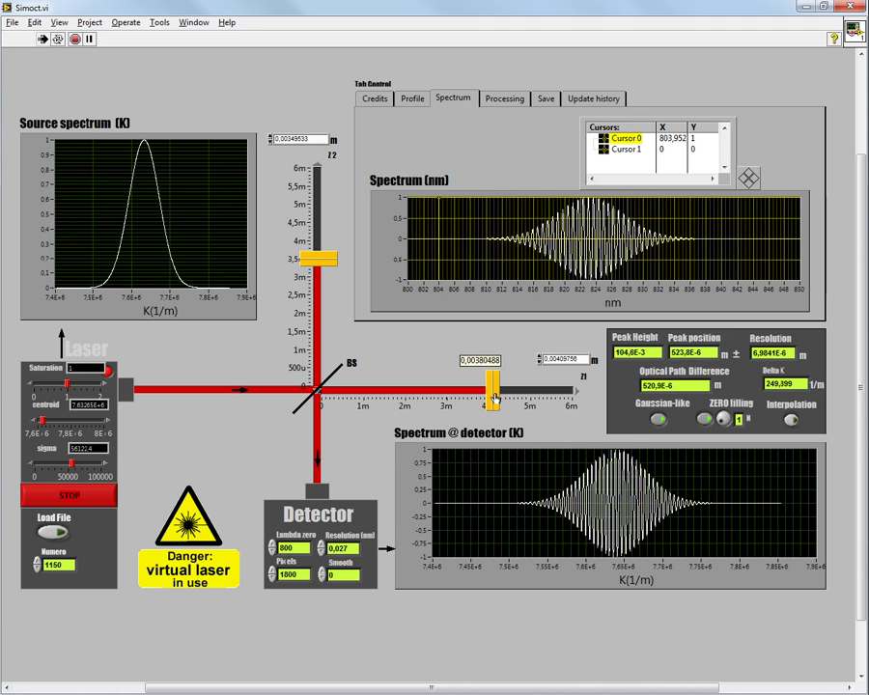
On the Processing tab, enable interpolation, raise zero filling to 4, then show Save settings.
{"action": "left_click", "coordinate": [502, 98]}
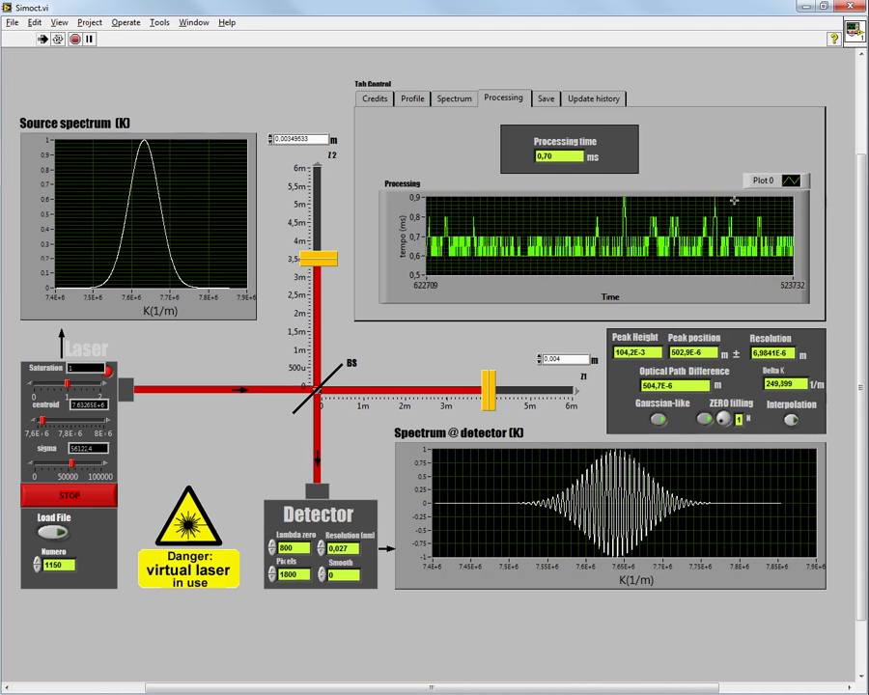
{"action": "left_click", "coordinate": [795, 421]}
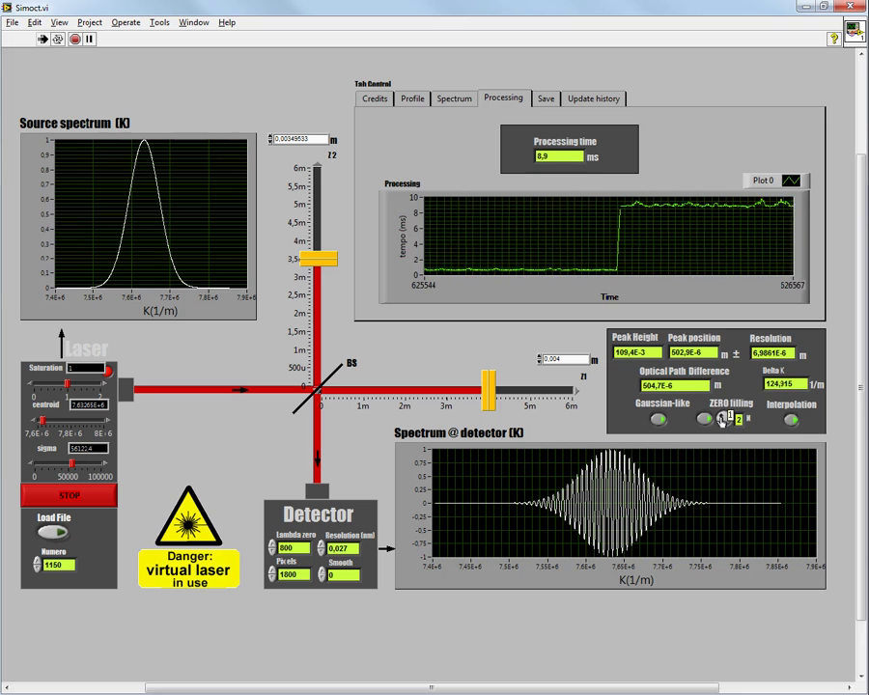
{"action": "left_click", "coordinate": [718, 423]}
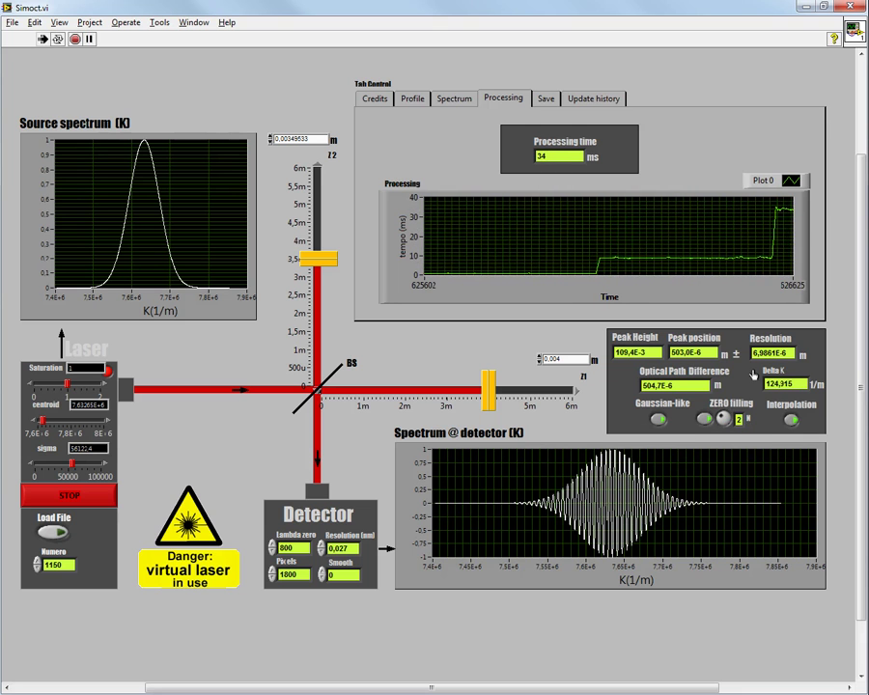
{"action": "left_click", "coordinate": [724, 436]}
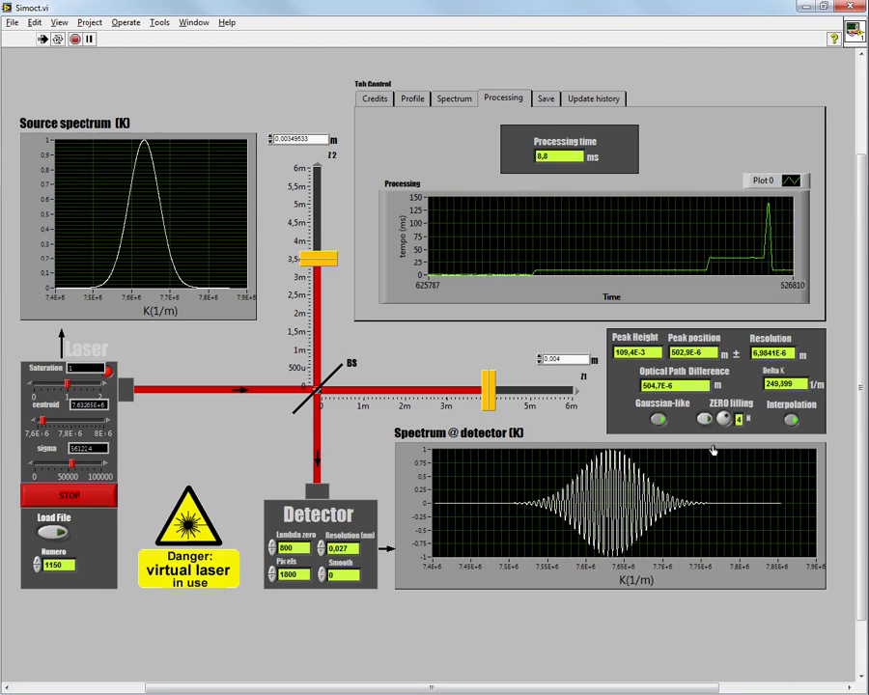
{"action": "left_click", "coordinate": [546, 97]}
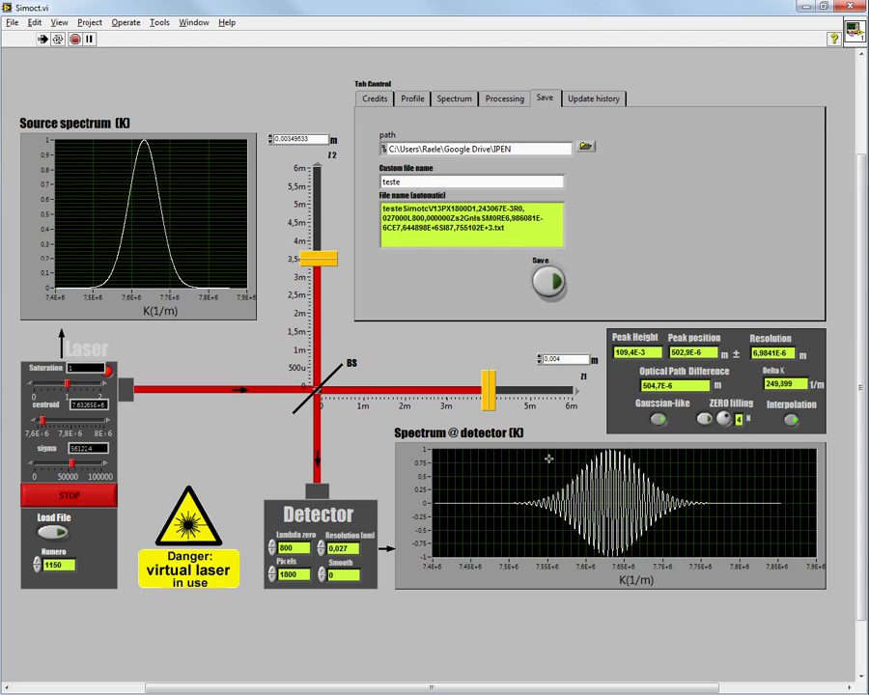
{"action": "left_click", "coordinate": [412, 98]}
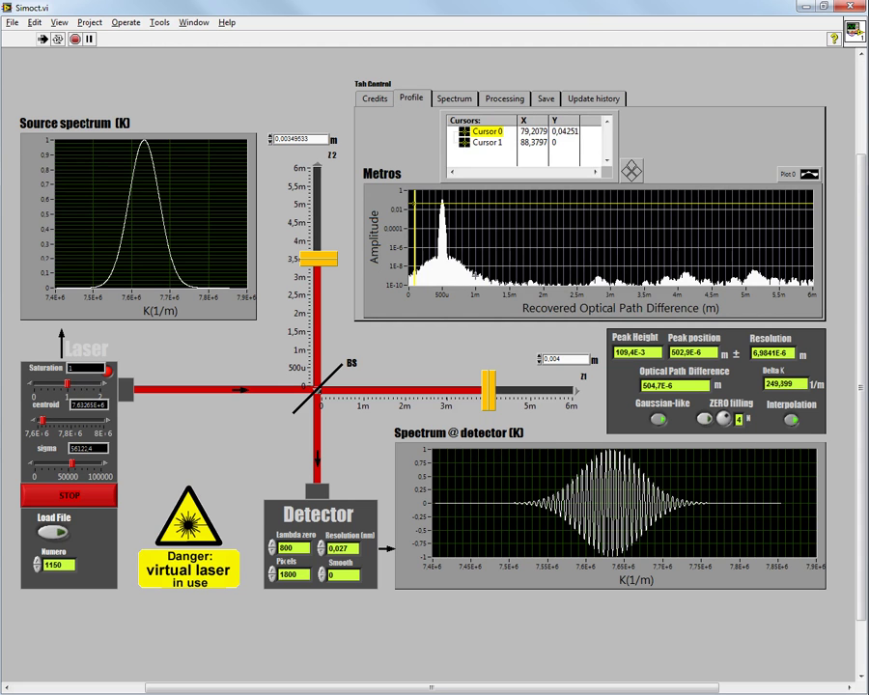
{"action": "left_click", "coordinate": [546, 101]}
{"action": "left_click_drag", "start_coordinate": [411, 181], "coordinate": [379, 180]}
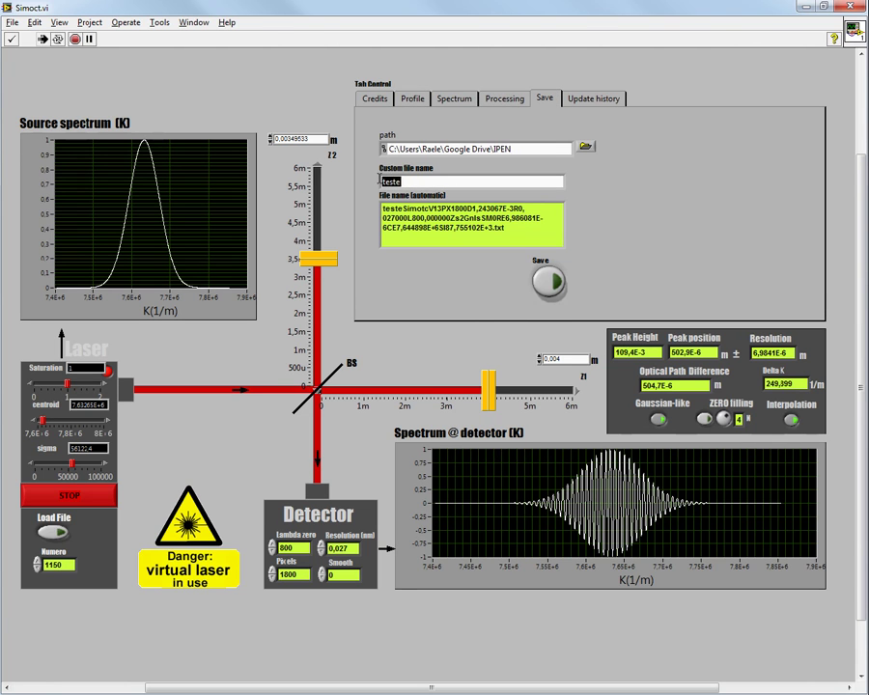
{"action": "left_click", "coordinate": [383, 180]}
{"action": "left_click_drag", "start_coordinate": [434, 208], "coordinate": [513, 208]}
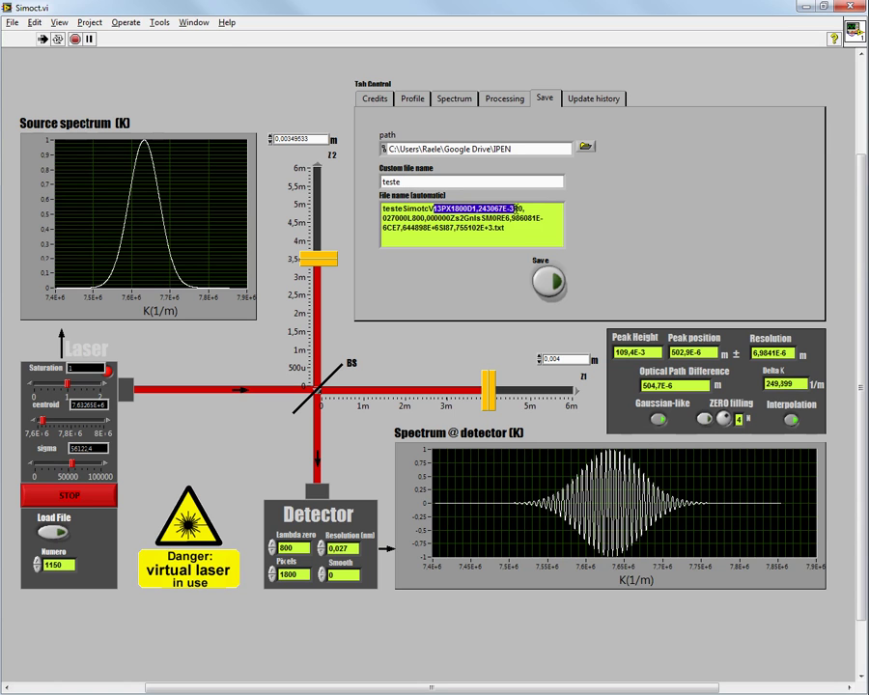
{"action": "left_click", "coordinate": [454, 208]}
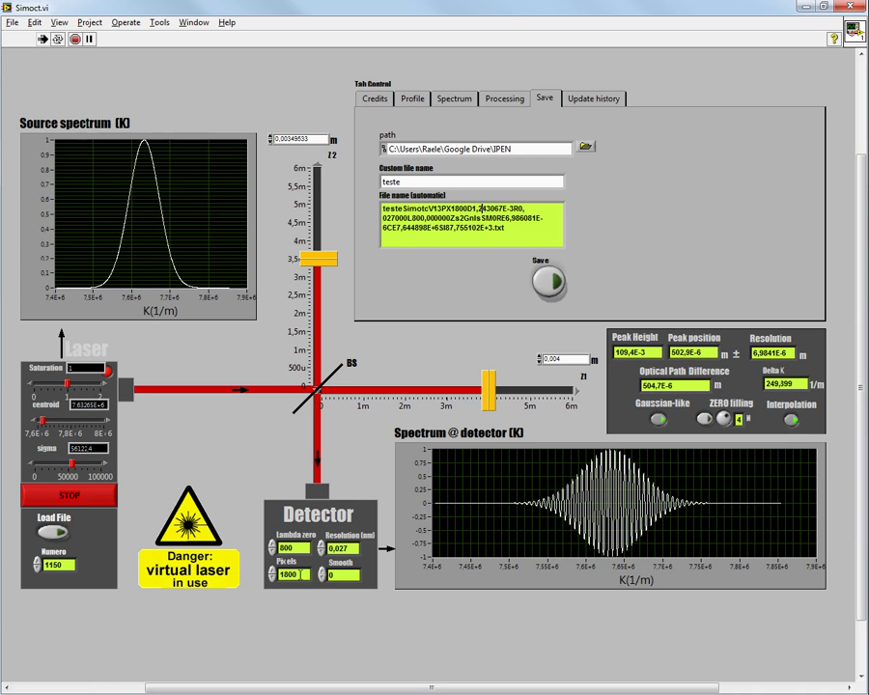
{"action": "double_click", "coordinate": [301, 574]}
{"action": "left_click_drag", "start_coordinate": [452, 206], "coordinate": [475, 207]}
{"action": "left_click", "coordinate": [503, 232]}
{"action": "left_click_drag", "start_coordinate": [503, 232], "coordinate": [398, 208]}
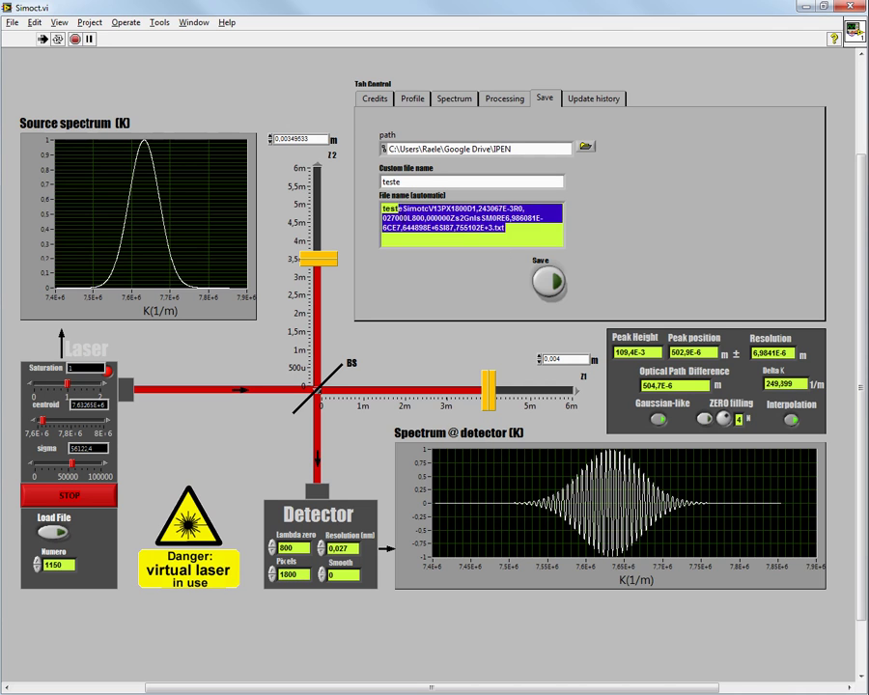
{"action": "left_click", "coordinate": [503, 229]}
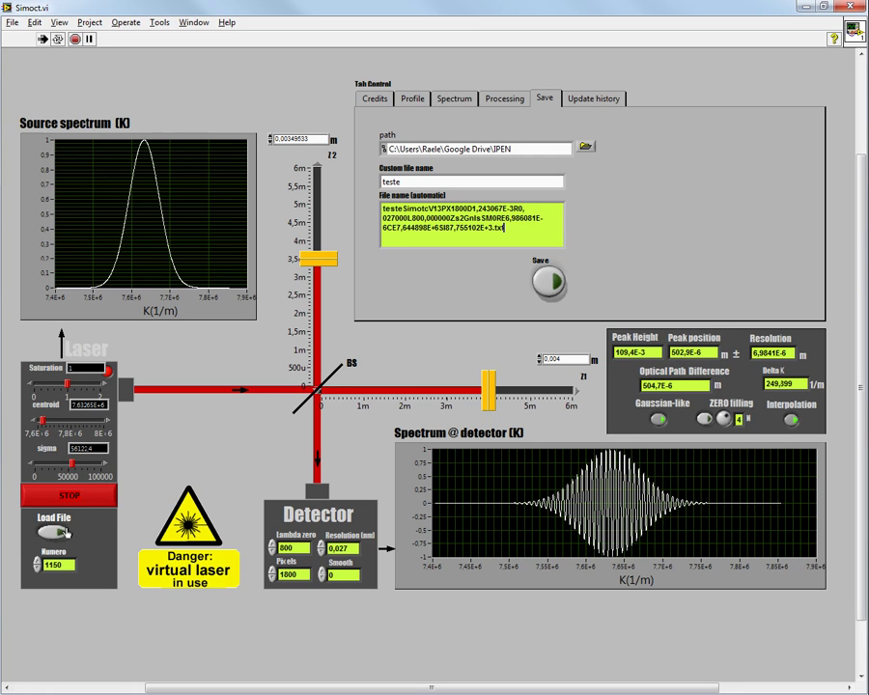
Toggle Load File, then switch to the Simoct block diagram with Ctrl+E.
{"action": "left_click", "coordinate": [60, 533]}
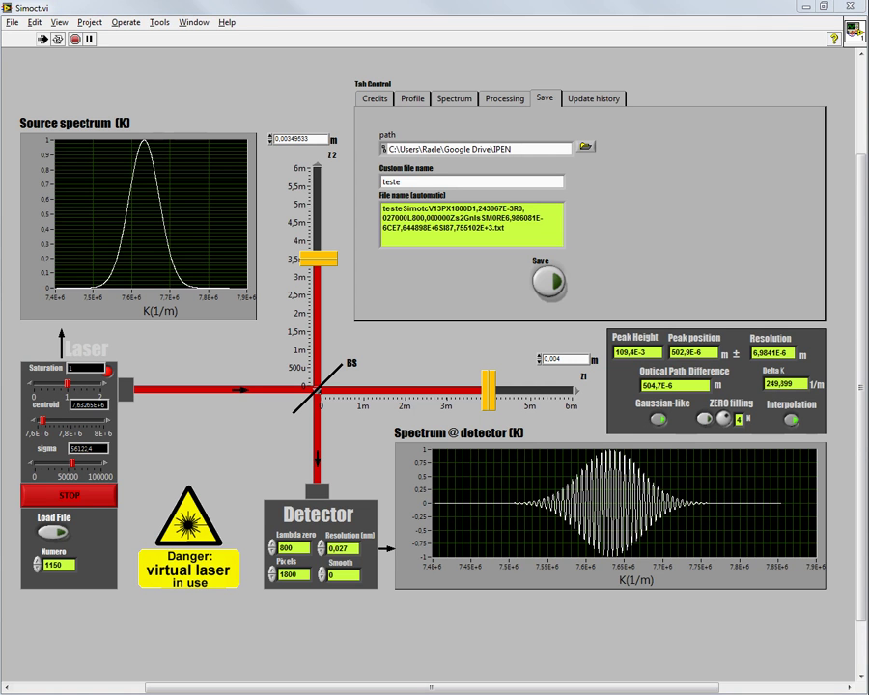
{"action": "key", "text": "ctrl+e"}
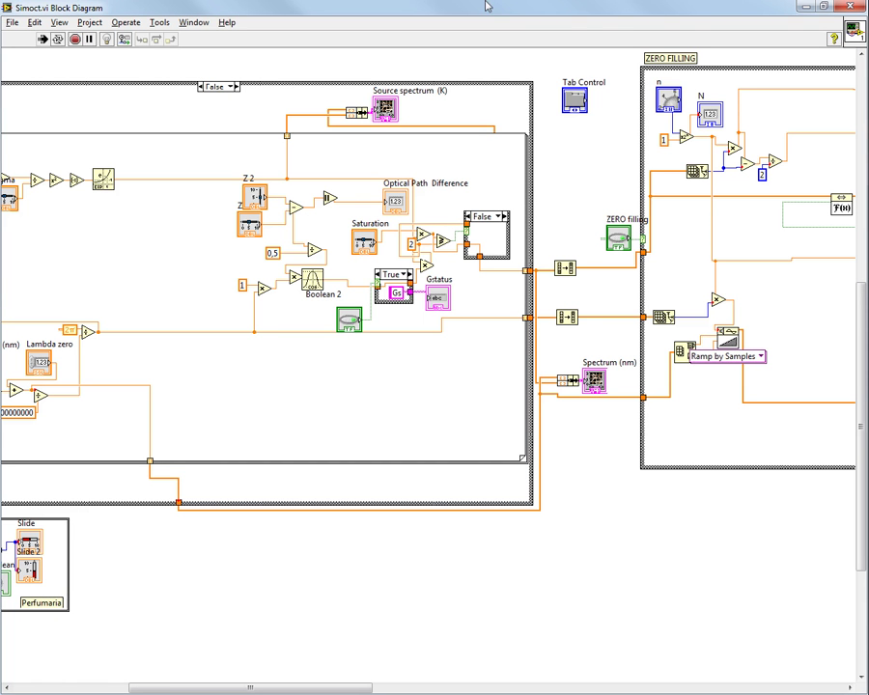
Inspect the True case of the file-loading structure, then return to the Simoct front panel.
{"action": "left_click_drag", "start_coordinate": [328, 687], "coordinate": [270, 687]}
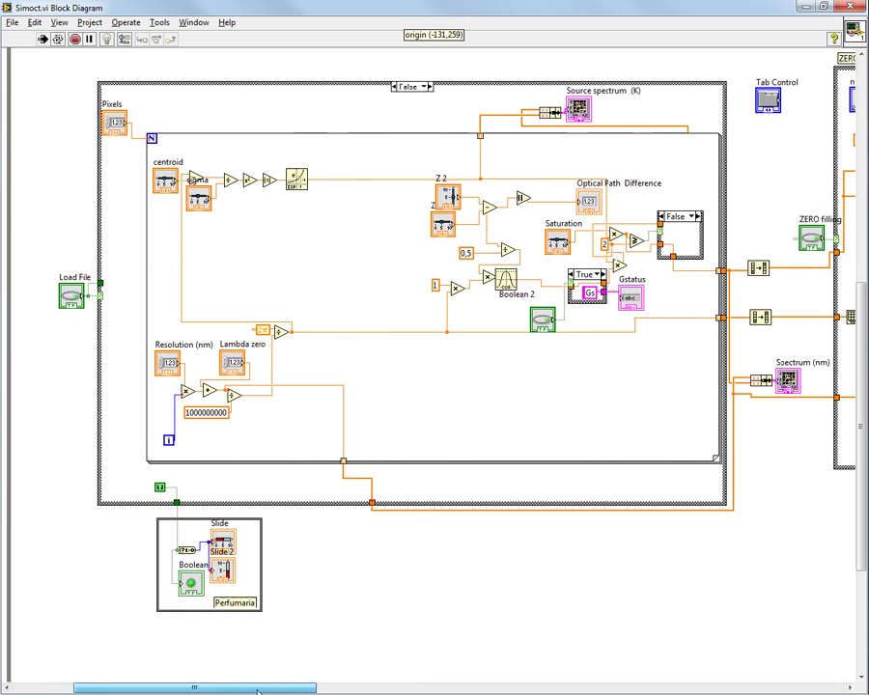
{"action": "left_click", "coordinate": [428, 86]}
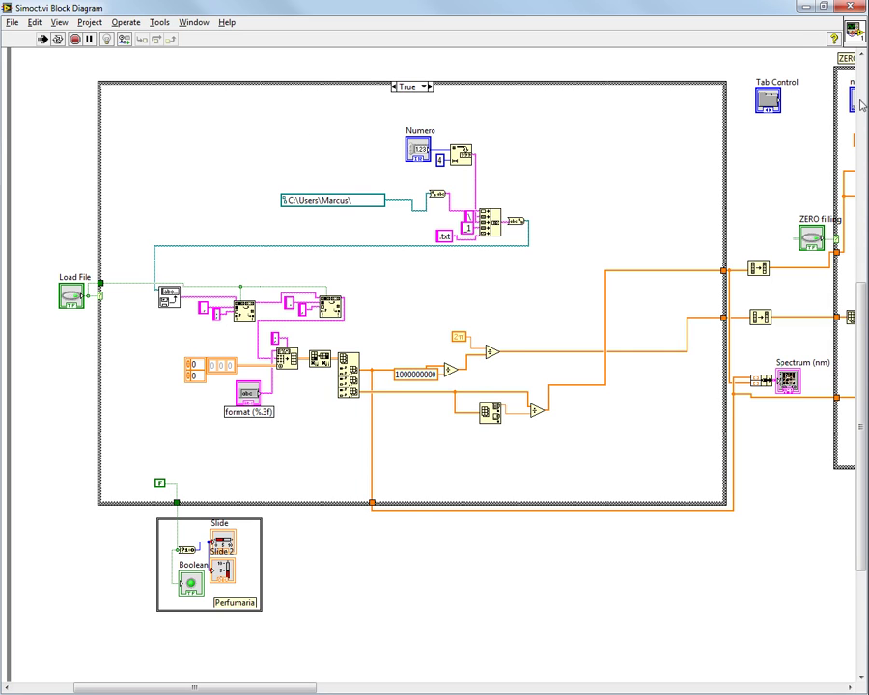
{"action": "left_click", "coordinate": [807, 6]}
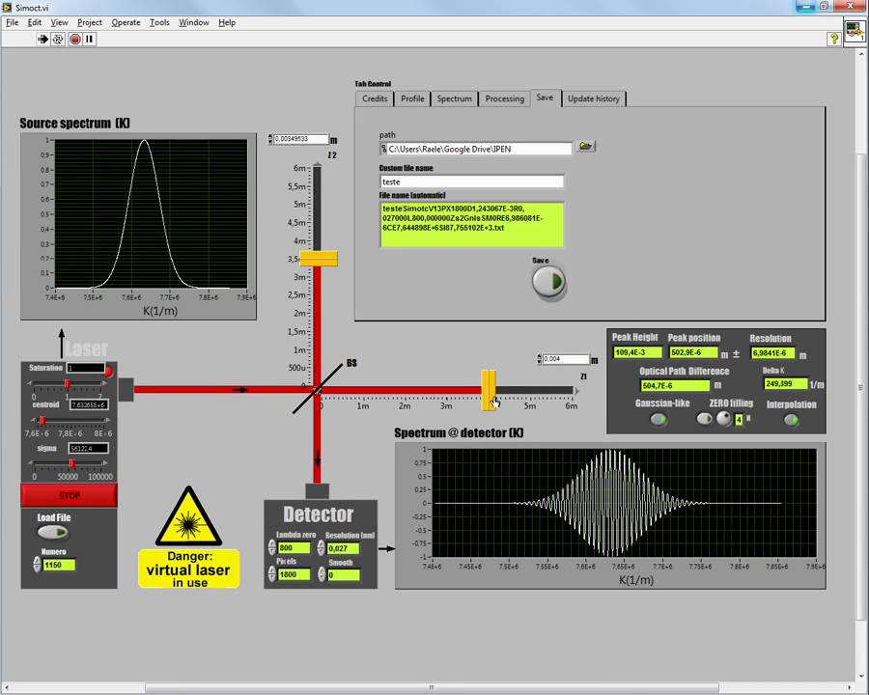
Move the Z1 mirror to 0,00443902 and browse the Profile, Spectrum, Processing, Save and Credits tabs.
{"action": "left_click_drag", "start_coordinate": [495, 402], "coordinate": [511, 402]}
{"action": "left_click", "coordinate": [411, 98]}
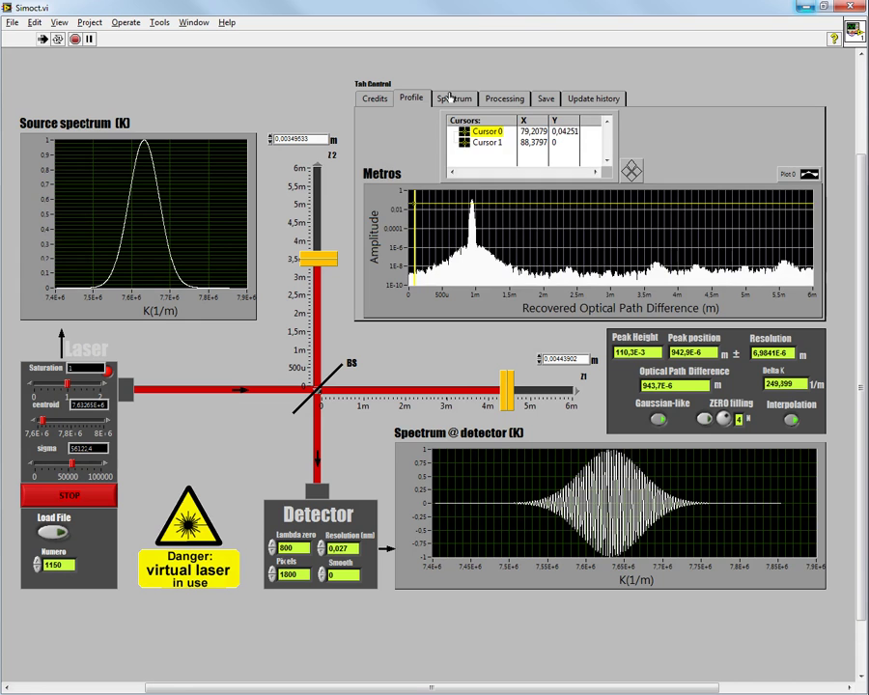
{"action": "left_click", "coordinate": [453, 98]}
{"action": "left_click", "coordinate": [504, 98]}
{"action": "left_click", "coordinate": [545, 97]}
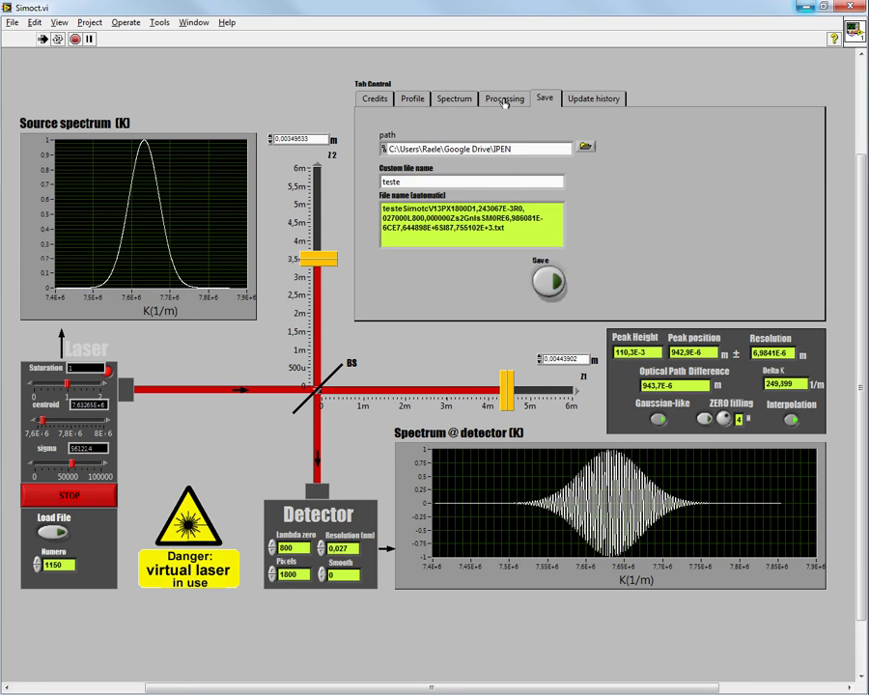
{"action": "left_click", "coordinate": [453, 97]}
{"action": "left_click", "coordinate": [411, 99]}
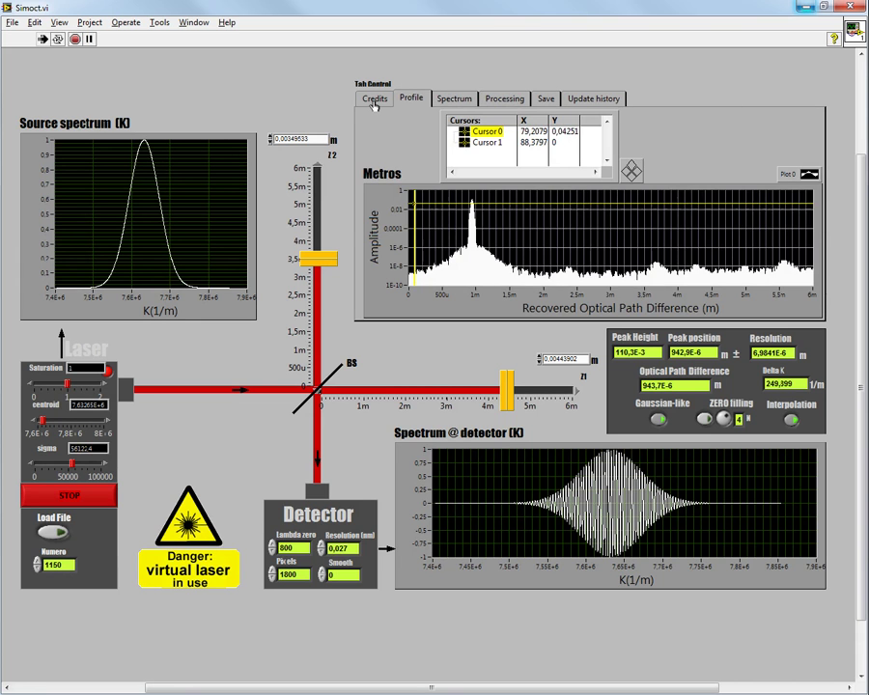
{"action": "left_click", "coordinate": [374, 98]}
Browse the result tabs once more, finish on Credits, and stop the simulation.
{"action": "left_click", "coordinate": [413, 97]}
{"action": "left_click", "coordinate": [449, 98]}
{"action": "left_click", "coordinate": [514, 98]}
{"action": "left_click", "coordinate": [546, 97]}
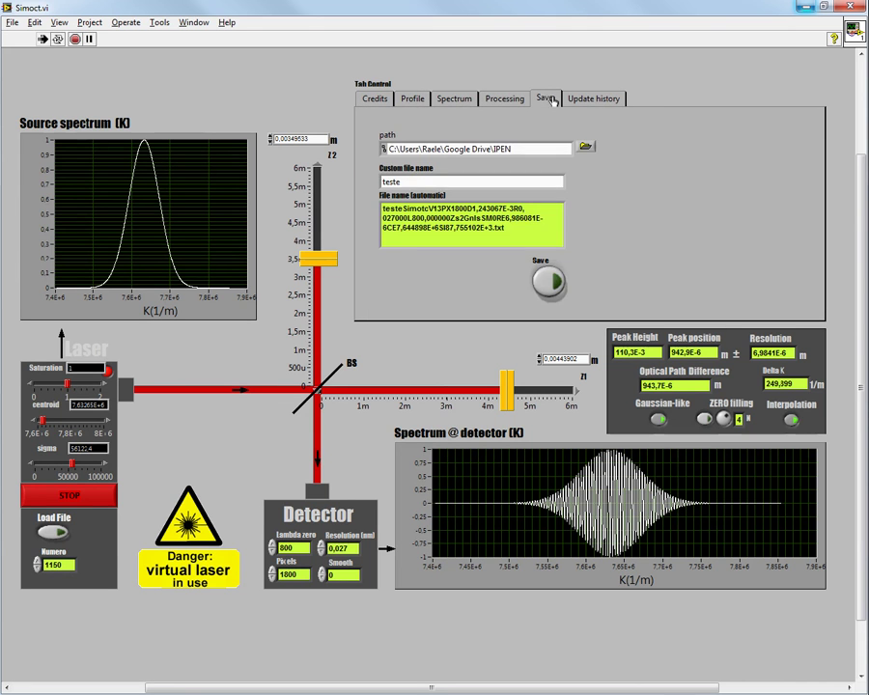
{"action": "left_click", "coordinate": [504, 97]}
{"action": "left_click", "coordinate": [453, 97]}
{"action": "left_click", "coordinate": [405, 98]}
{"action": "left_click", "coordinate": [377, 99]}
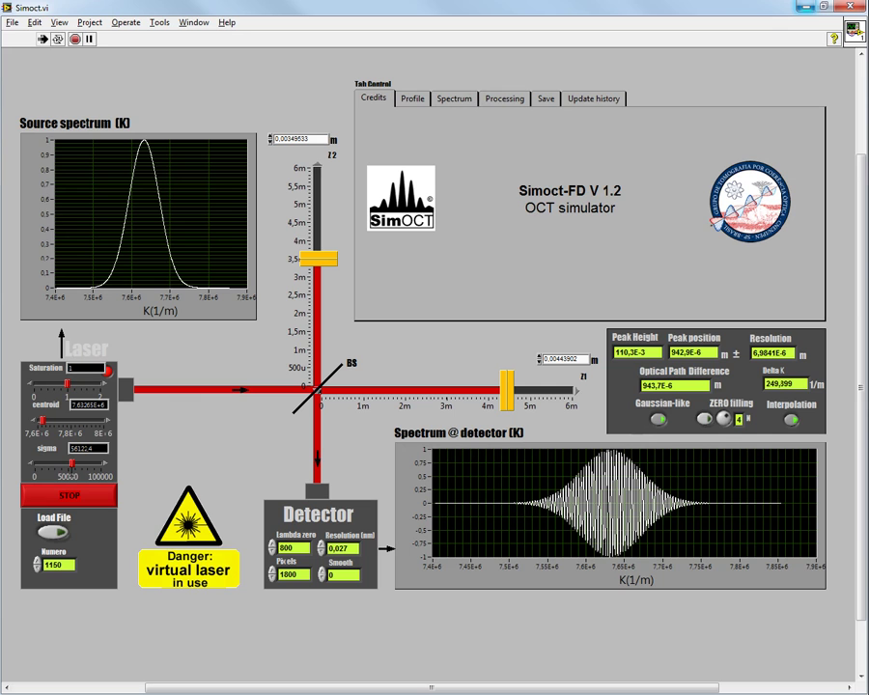
{"action": "left_click", "coordinate": [70, 499]}
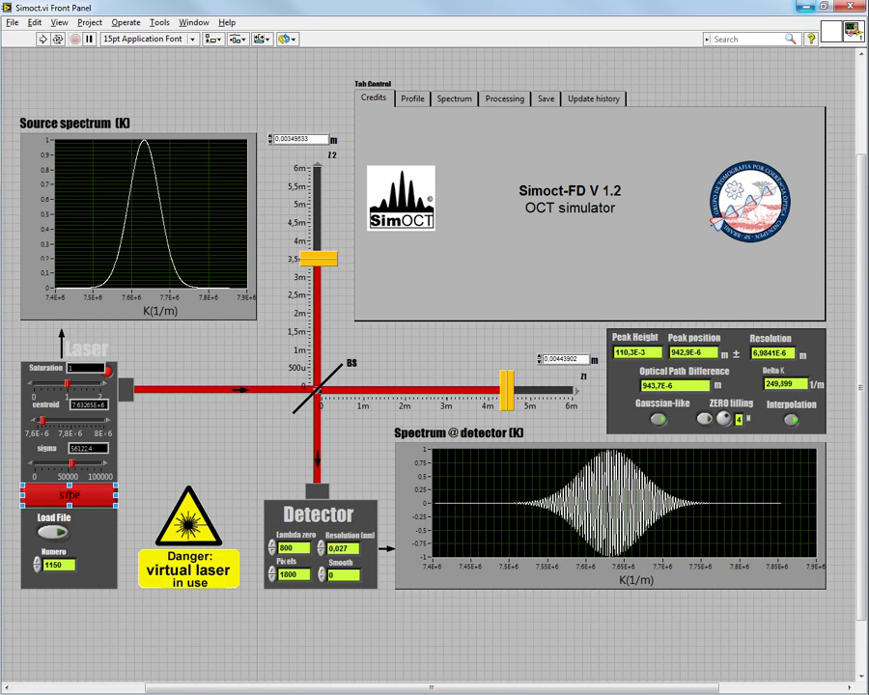